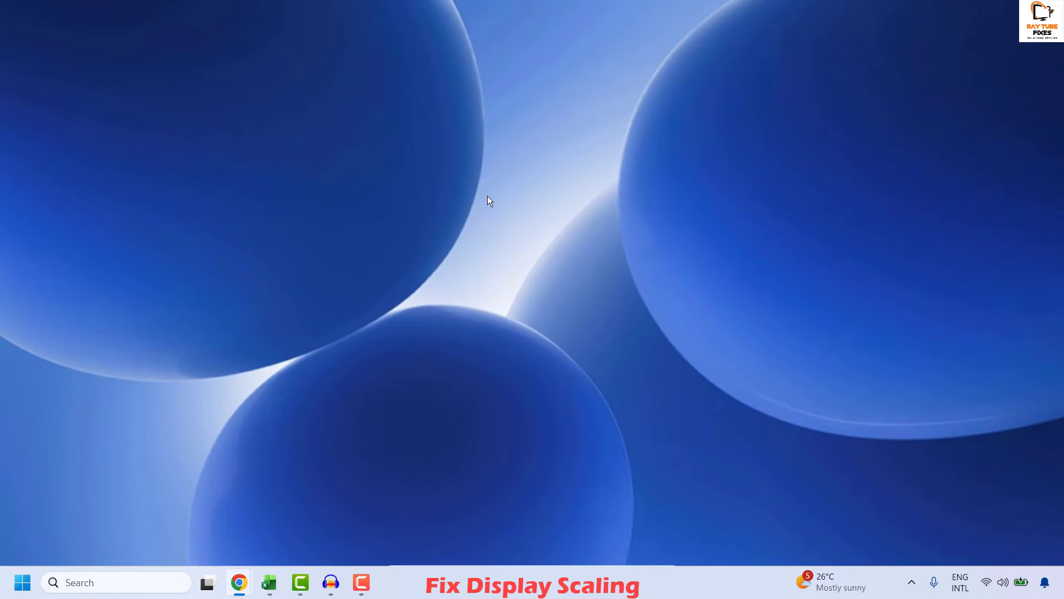
Step: Open the desktop's display settings and set the display scale to 125% (Recommended)
right_click(526, 204)
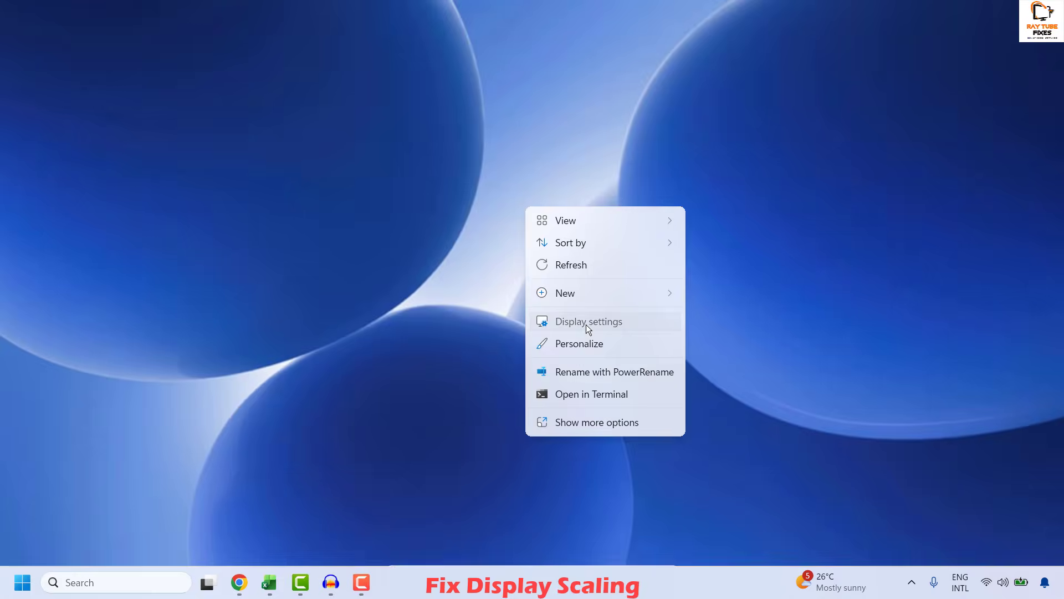
click(587, 324)
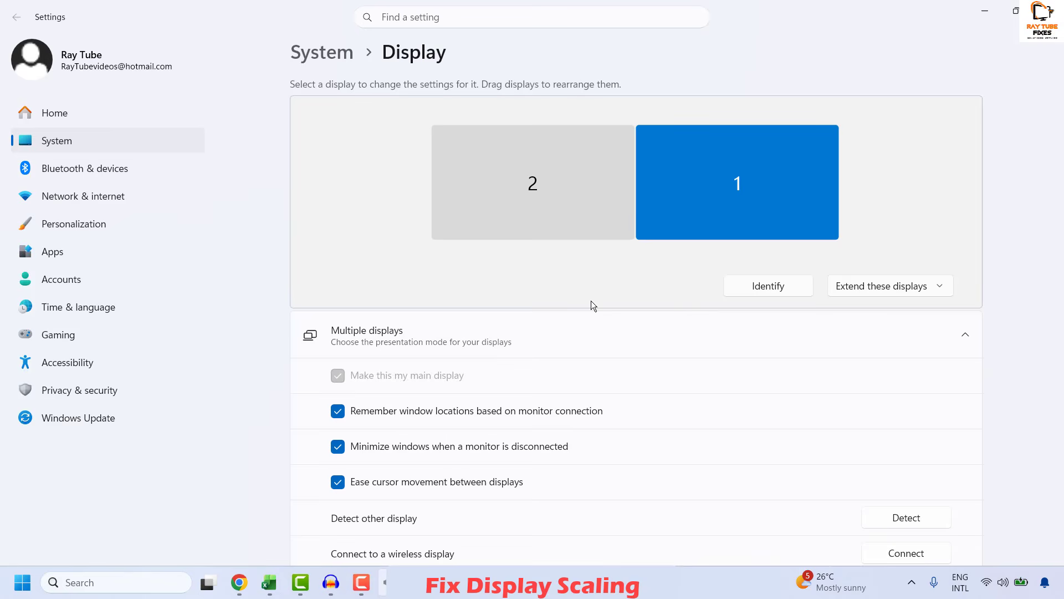
scroll(591, 301, down, 10)
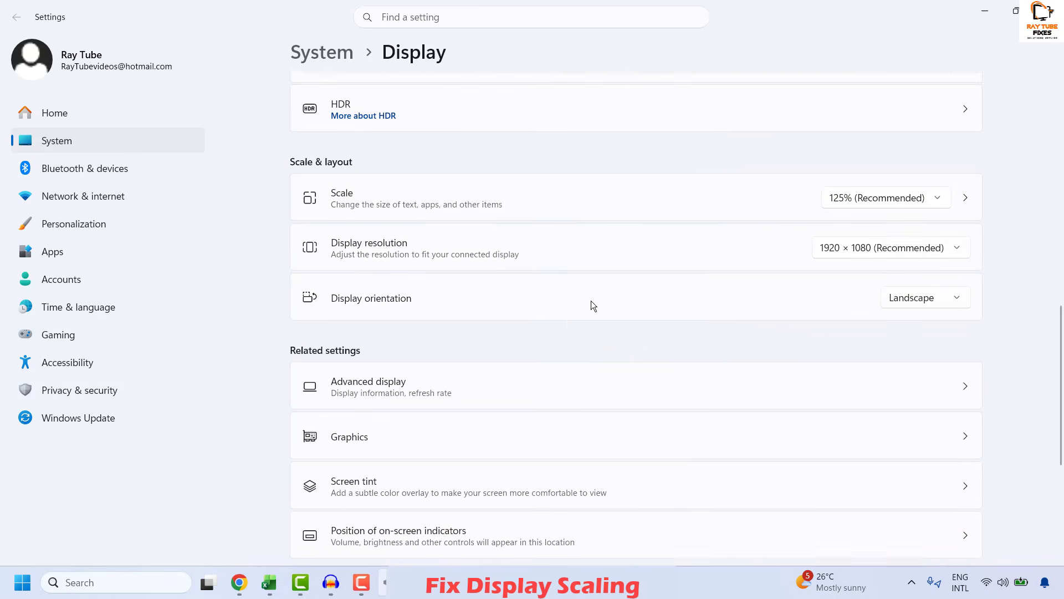
scroll(591, 301, down, 3)
scroll(528, 161, up, 4)
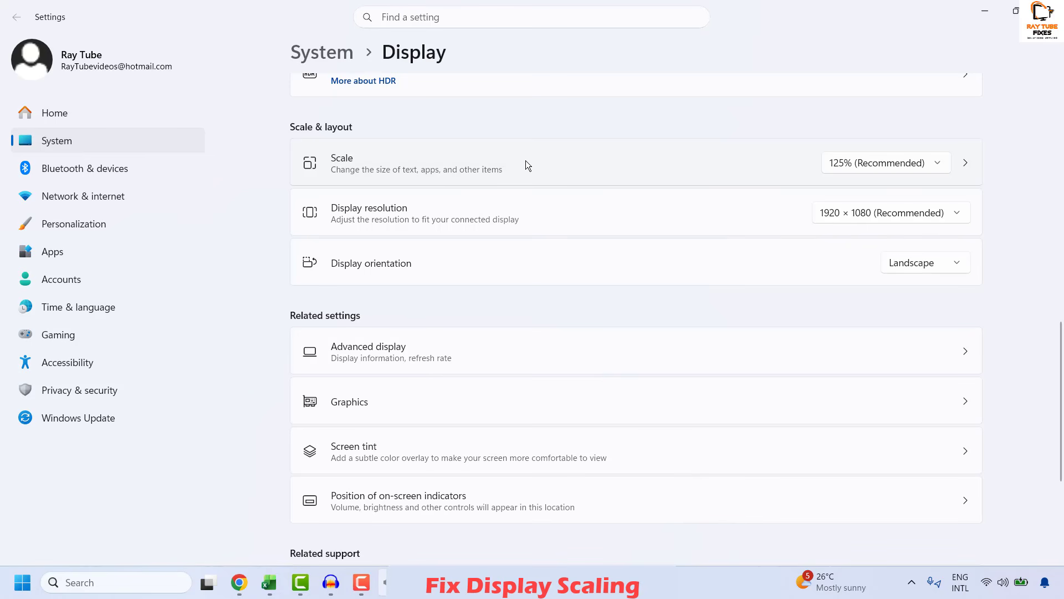
click(936, 164)
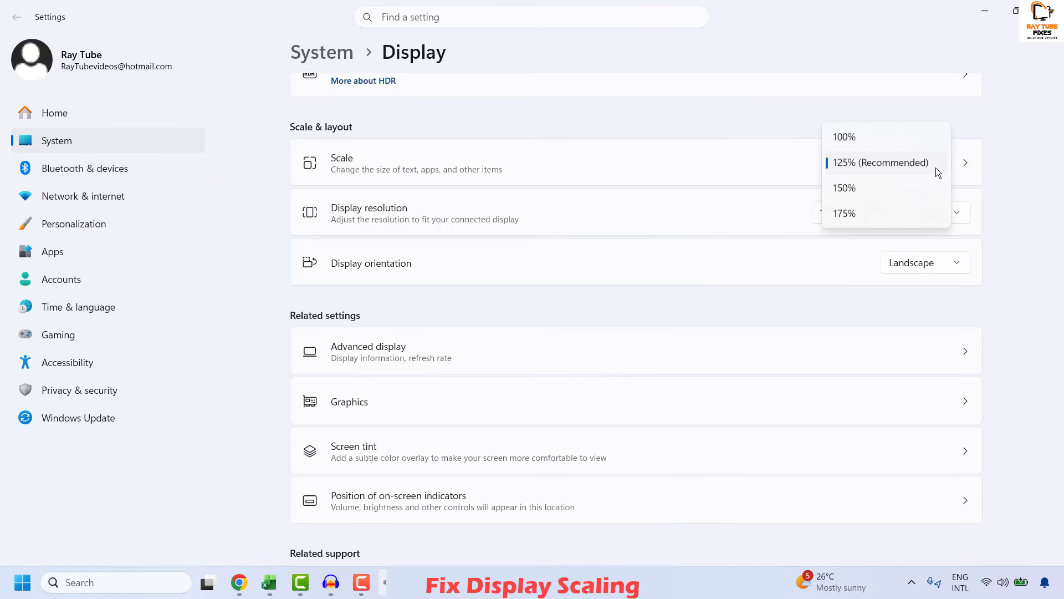
click(873, 164)
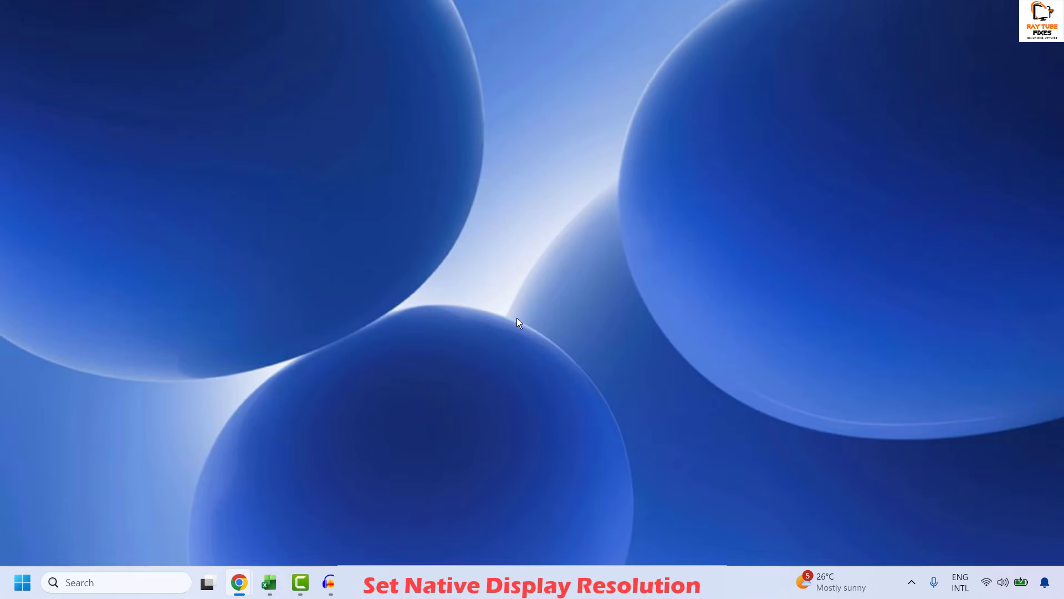
Step: Check the display resolution choices in the display settings for the recommended 1920 × 1080 option, and close Settings
right_click(415, 157)
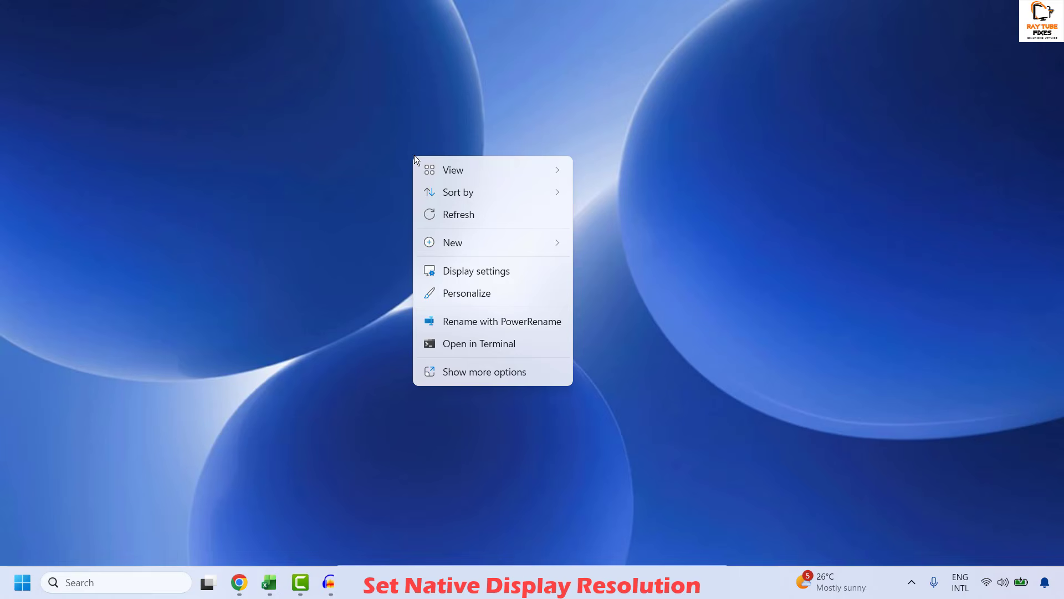
click(474, 272)
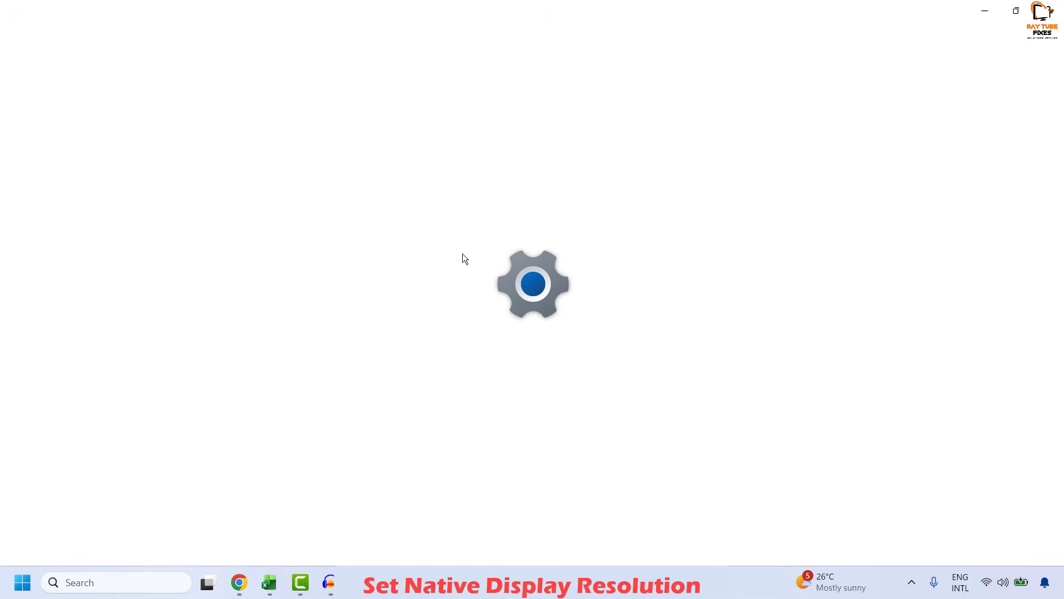
scroll(534, 265, down, 5)
scroll(534, 264, down, 3)
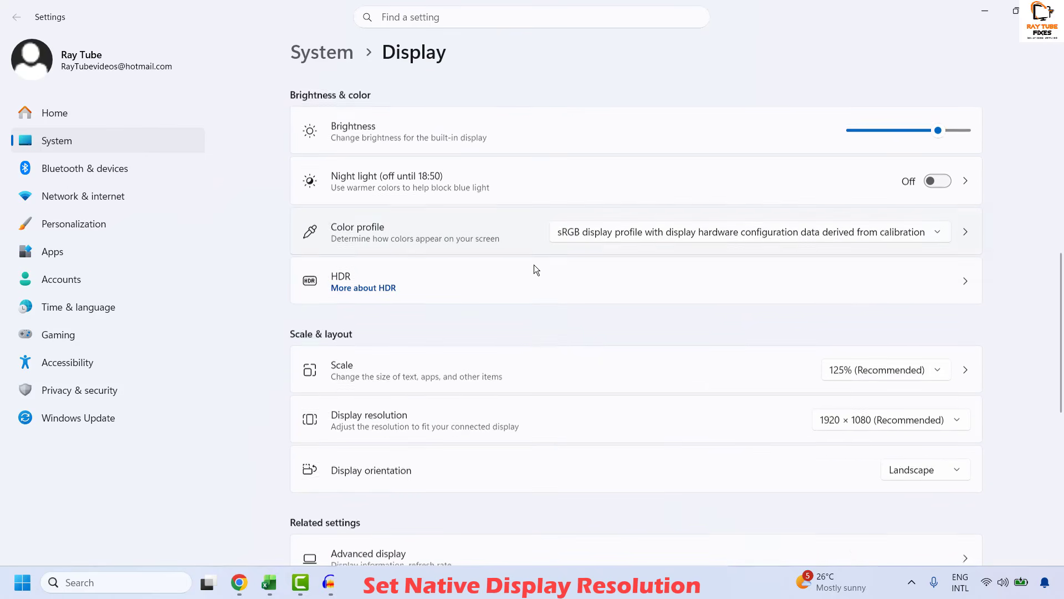
scroll(406, 397, down, 2)
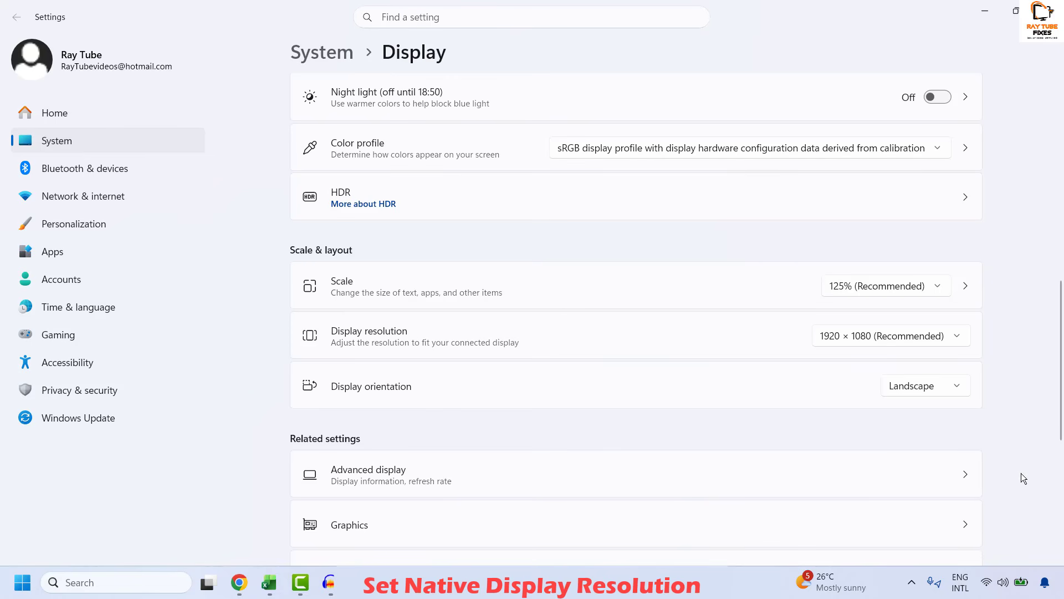
click(899, 334)
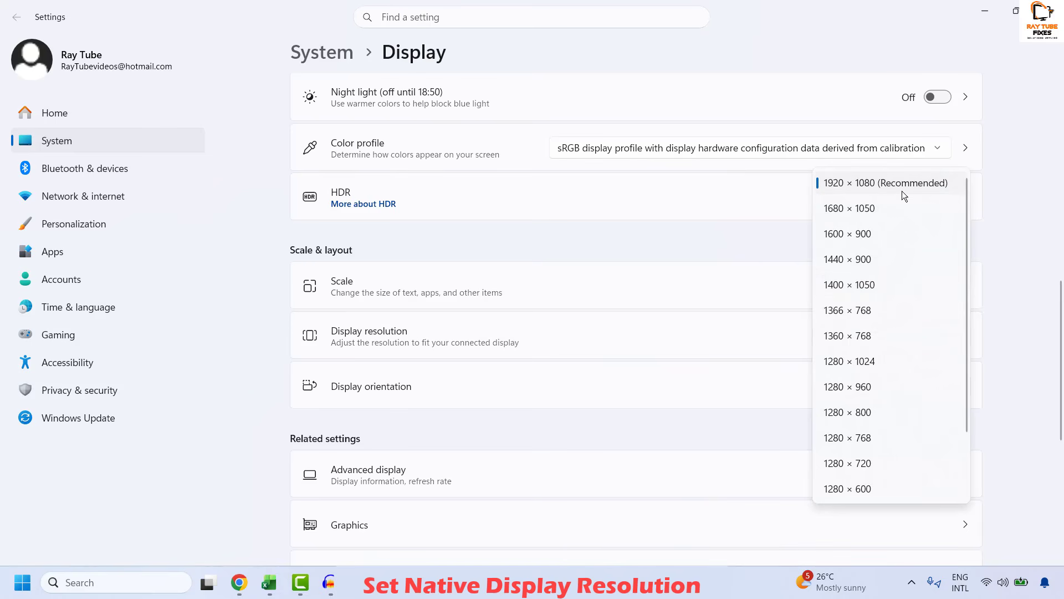
click(1007, 221)
click(1047, 10)
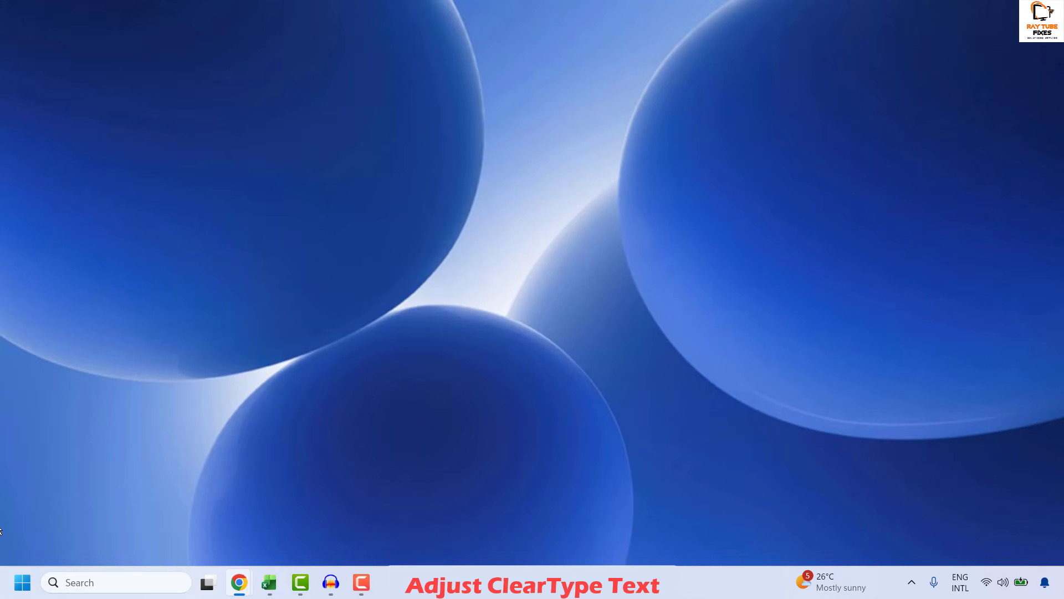
Step: Search Windows for "Adjust ClearType text" and open the ClearType Text Tuner
click(75, 582)
right_click(76, 582)
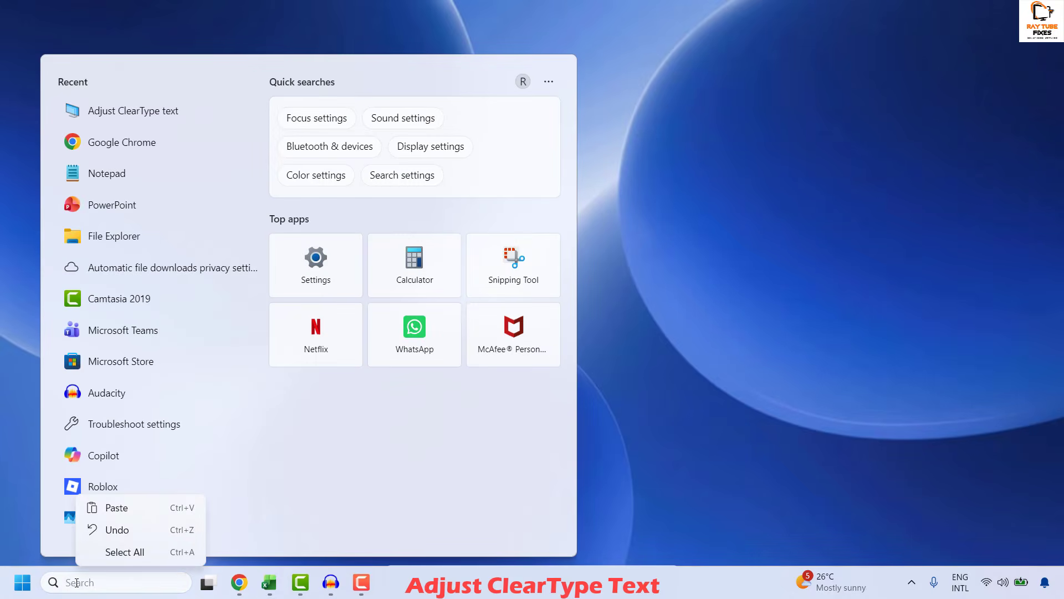
click(112, 507)
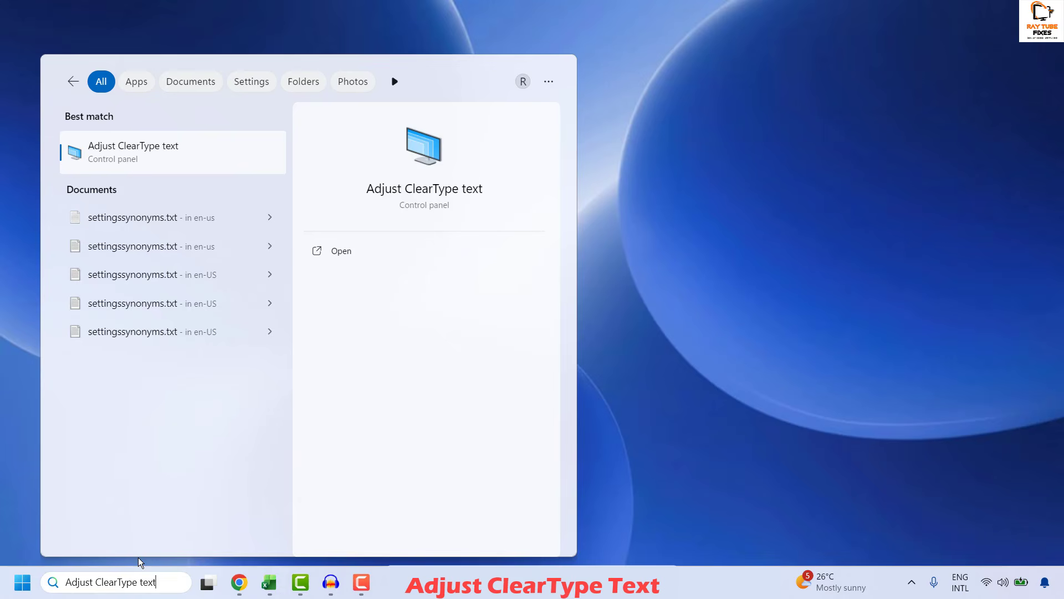
click(173, 161)
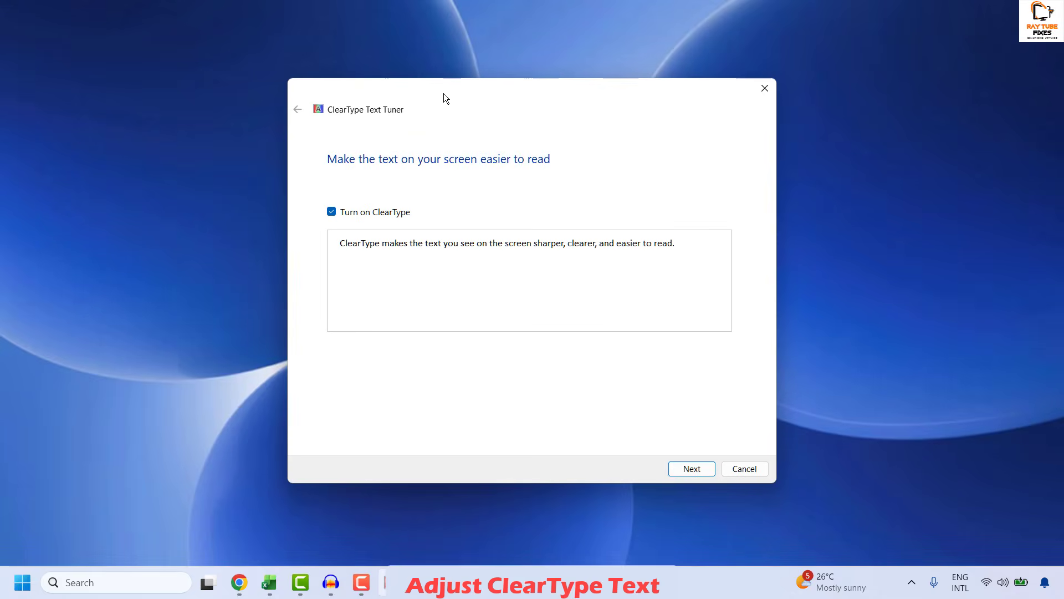
drag(457, 90, 499, 78)
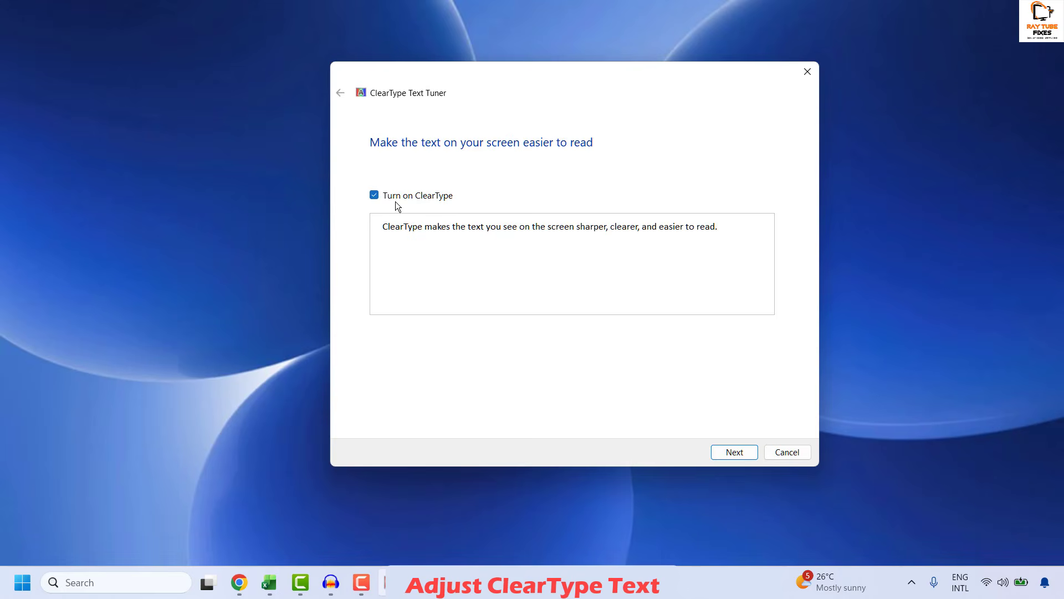
Step: Start the tuning with ClearType turned on for all monitors and proceed past the native resolution check
click(737, 452)
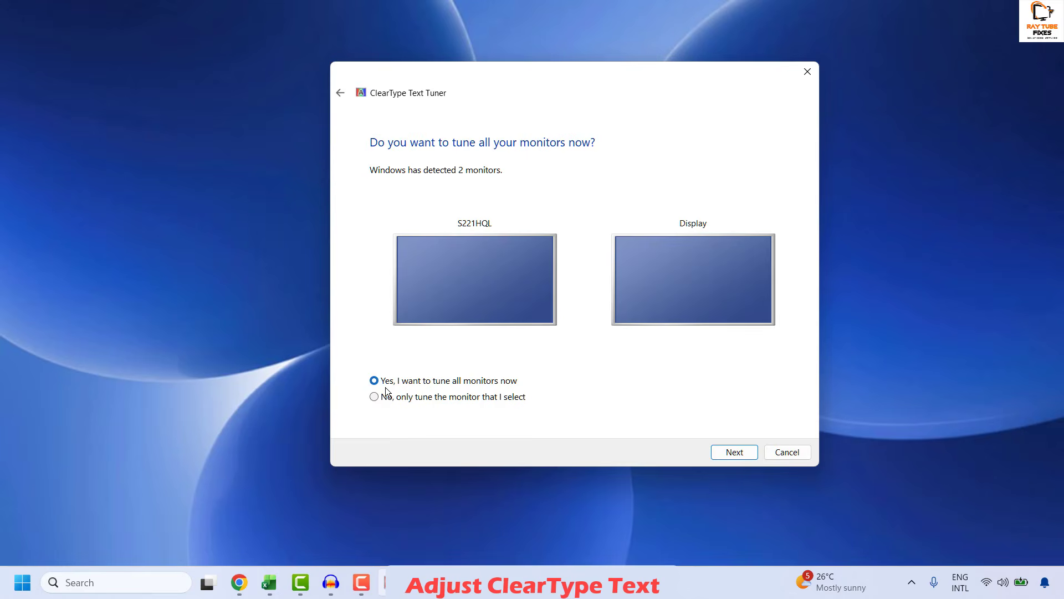
click(740, 456)
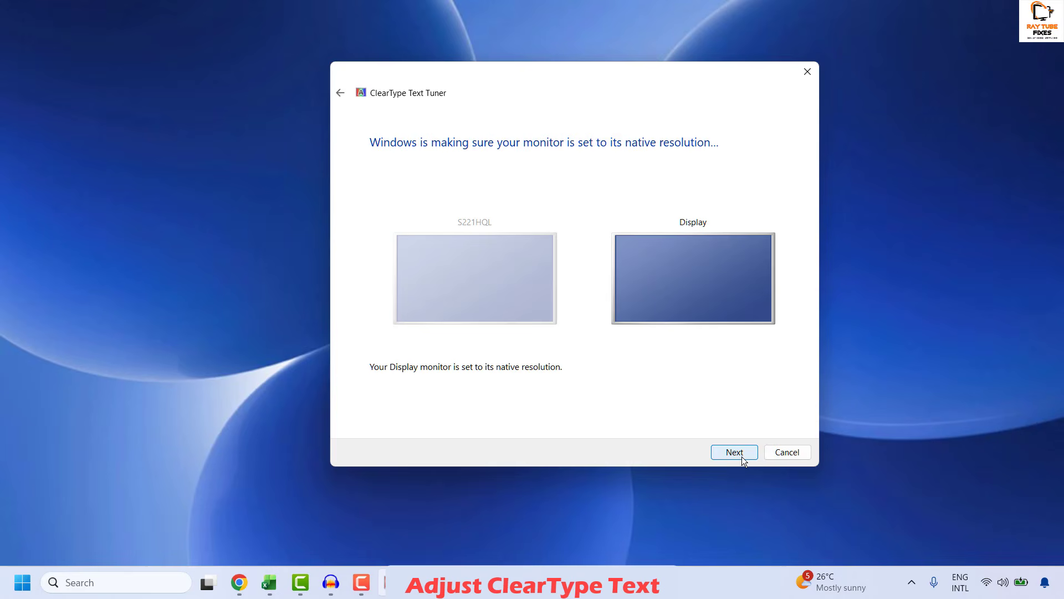
click(741, 456)
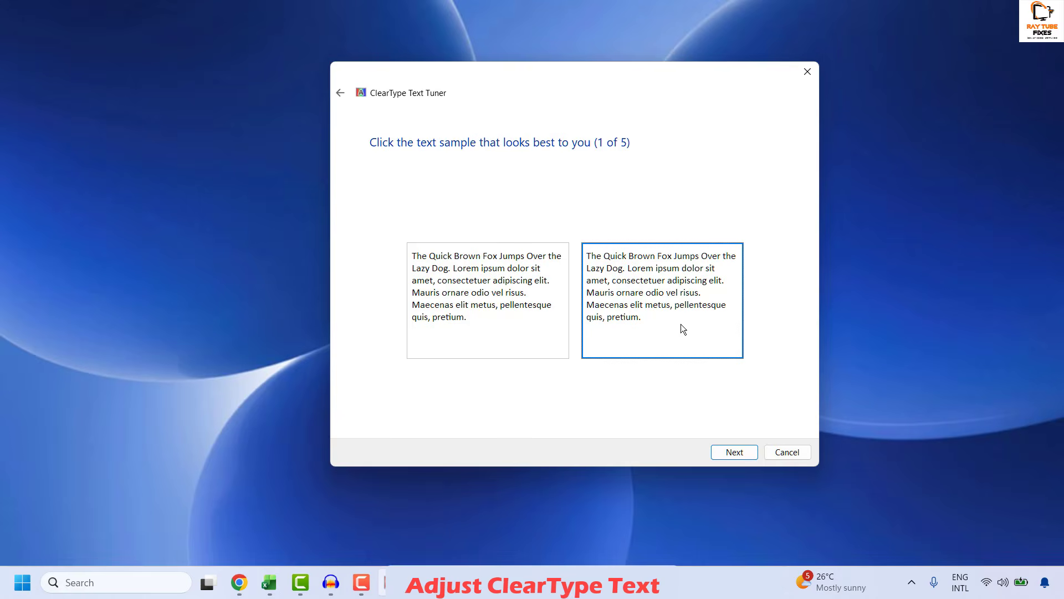
Step: Accept the preselected text samples through all five comparisons, continue with the other monitor, and finish the ClearType tuning
click(736, 452)
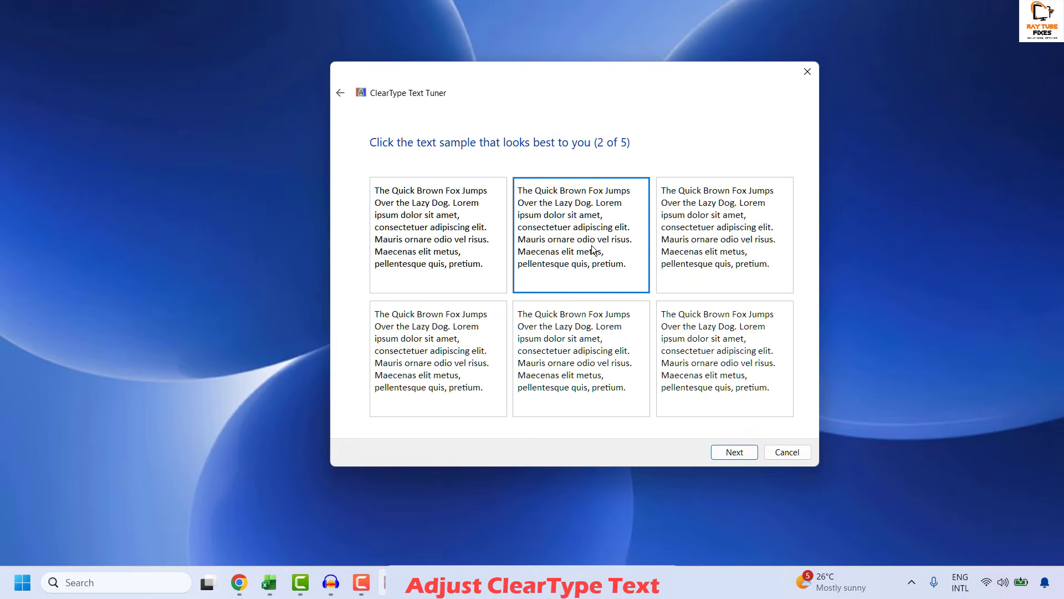
click(744, 456)
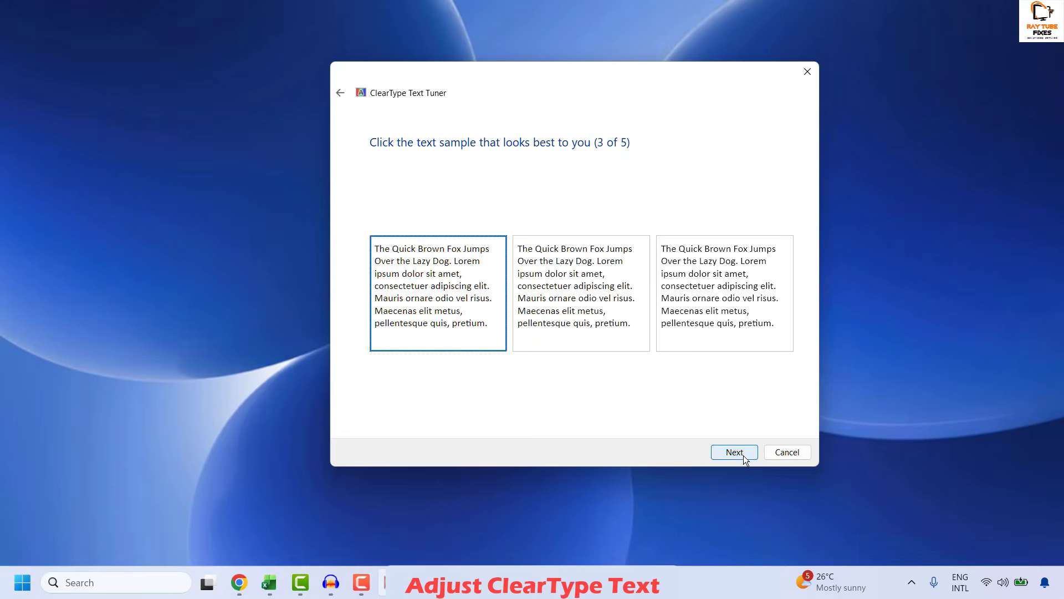
click(744, 455)
click(743, 456)
click(744, 456)
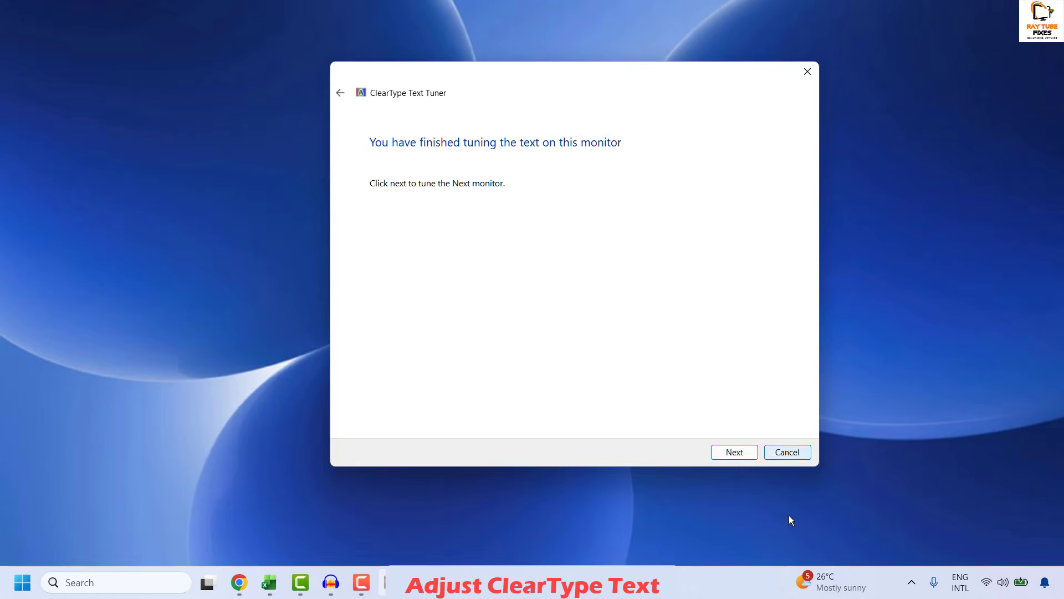
click(744, 458)
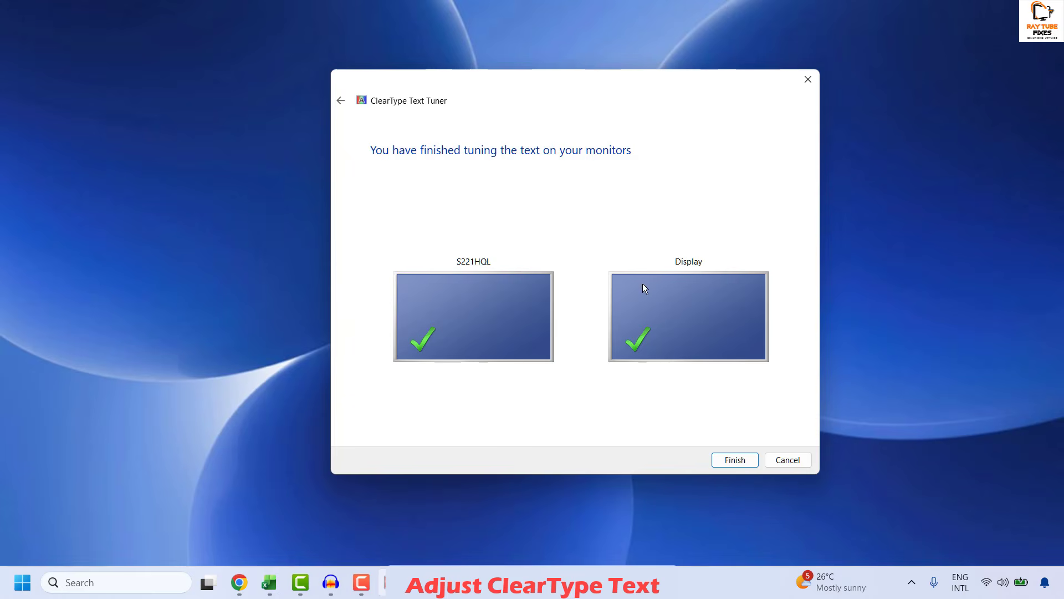
click(735, 460)
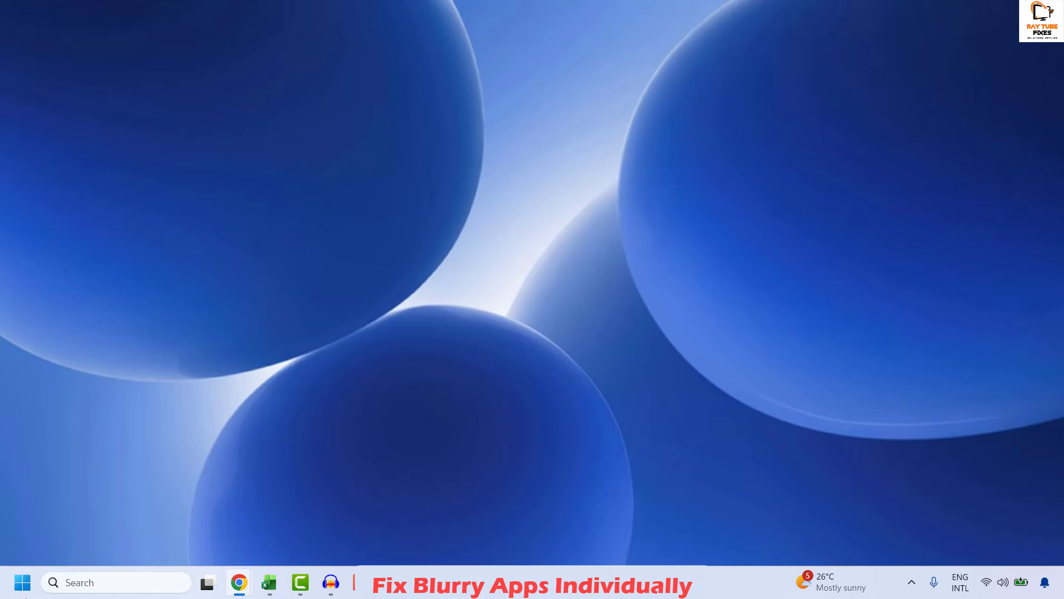
Step: Find Adobe Acrobat among the installed apps' Productivity category and open its file location
click(23, 582)
scroll(221, 429, down, 3)
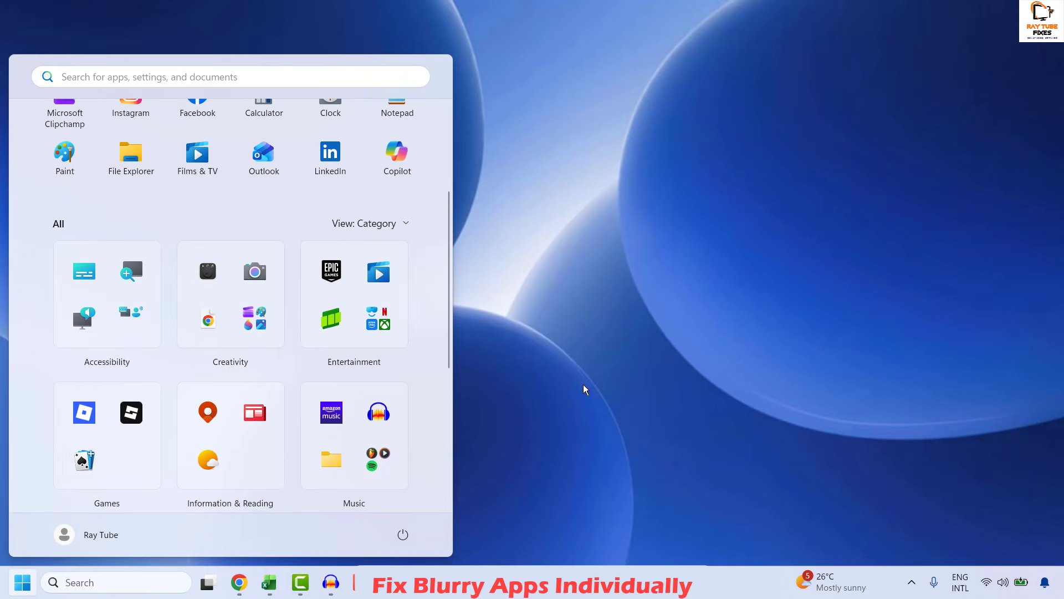
click(22, 582)
click(22, 582)
scroll(222, 414, down, 5)
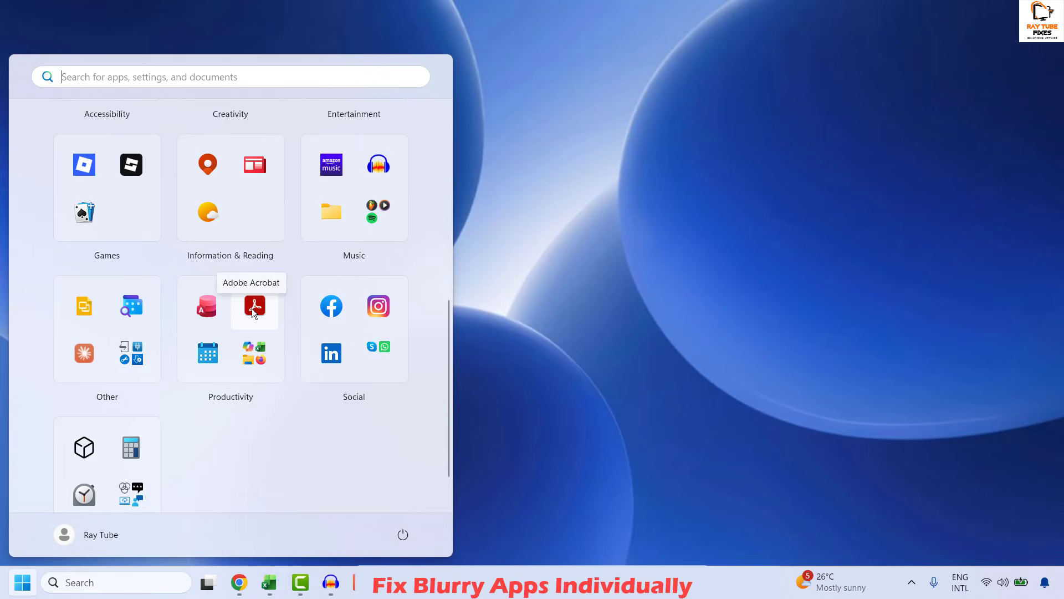
right_click(253, 313)
click(302, 368)
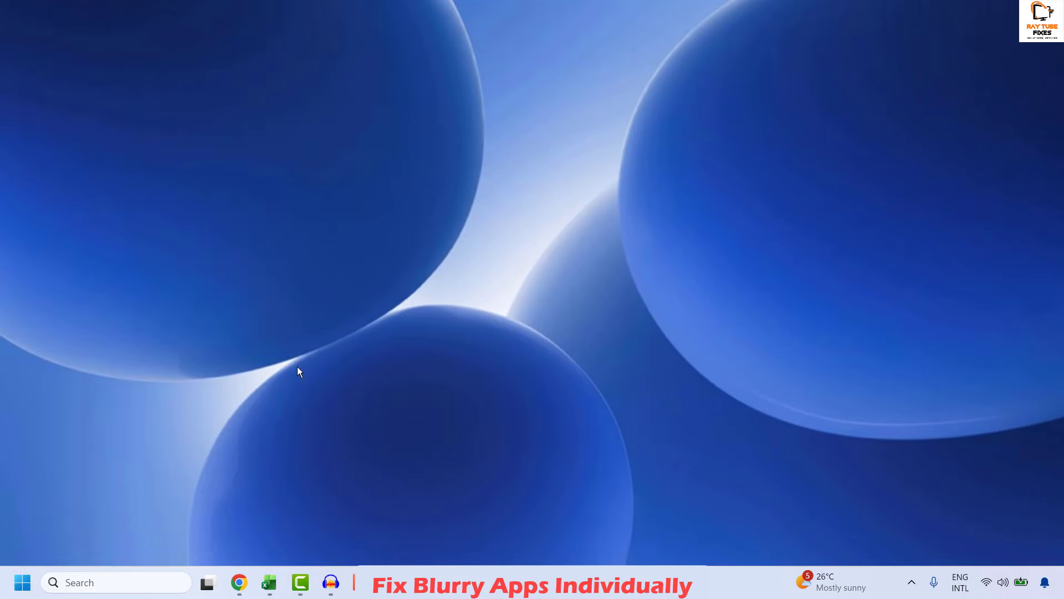
Step: Open the compatibility properties of the Adobe Acrobat shortcut in the Programs folder
scroll(335, 321, down, 3)
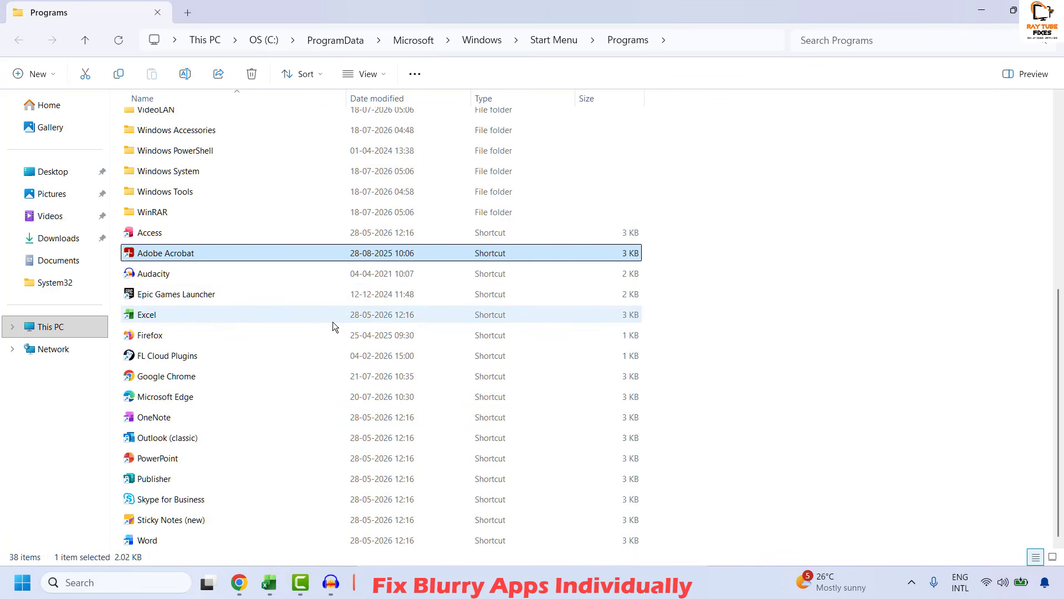
right_click(176, 255)
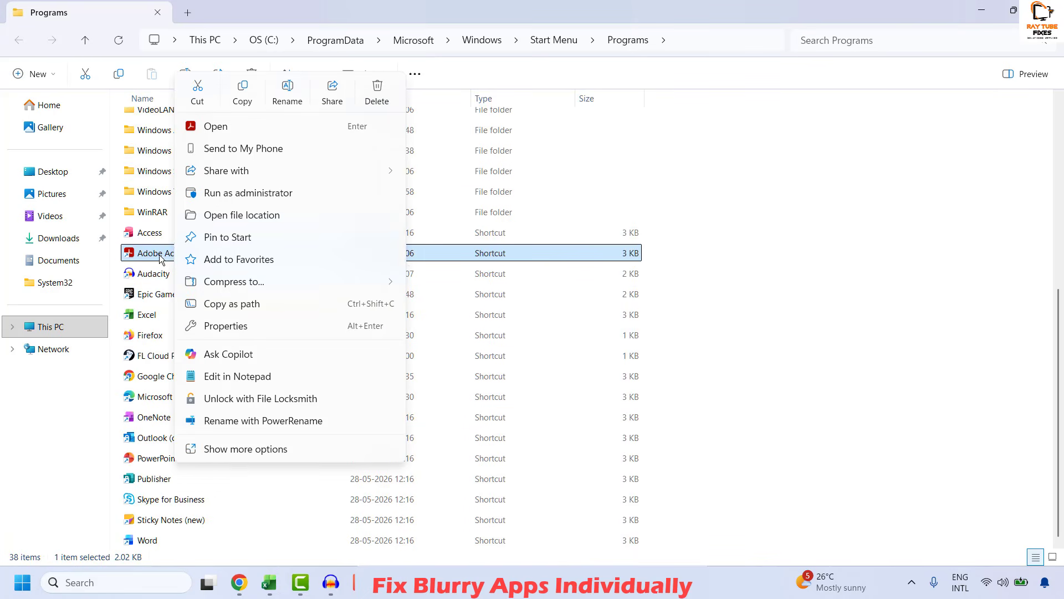
click(241, 450)
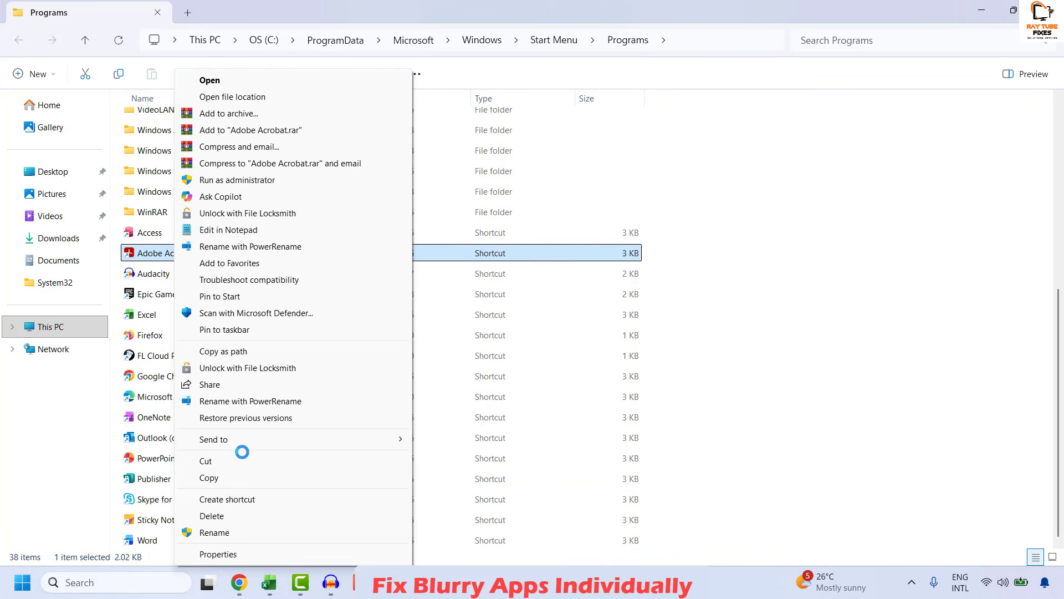
click(221, 556)
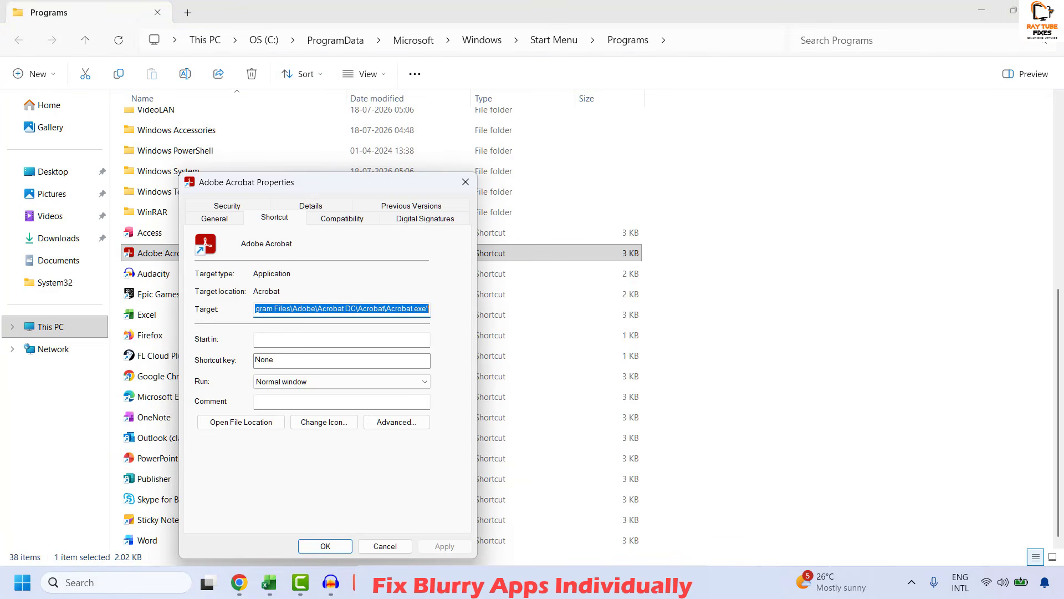
click(351, 220)
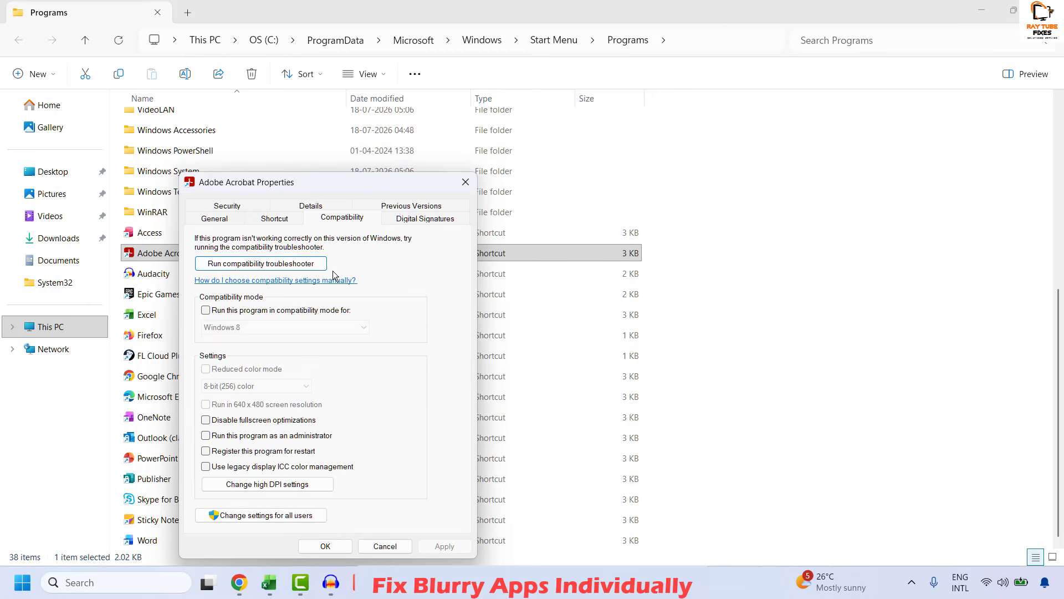
Step: Override Adobe Acrobat's high DPI scaling behavior with scaling performed by Application, and save the shortcut's properties
click(282, 488)
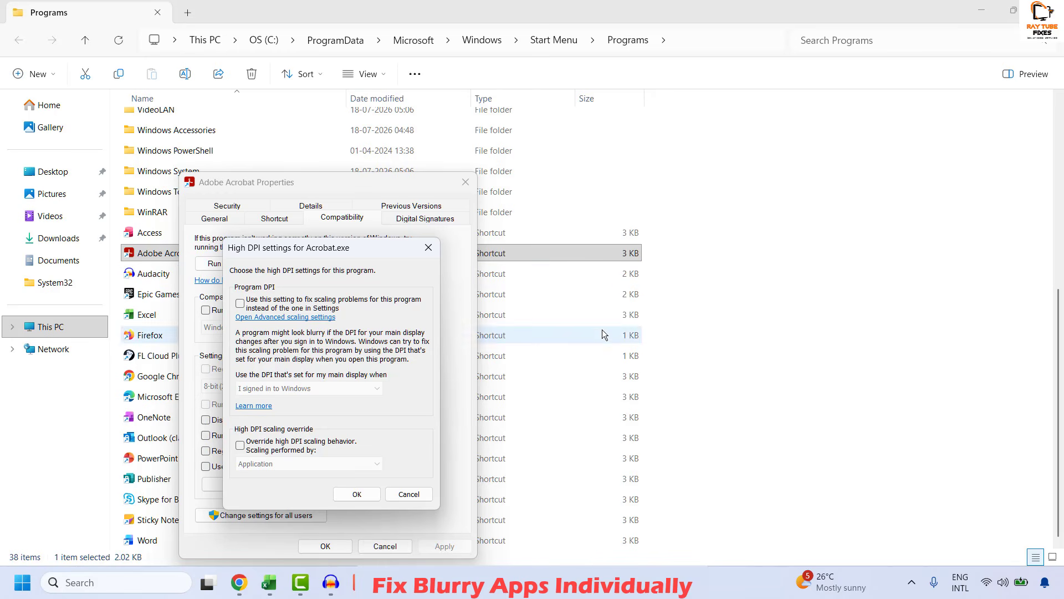
click(240, 446)
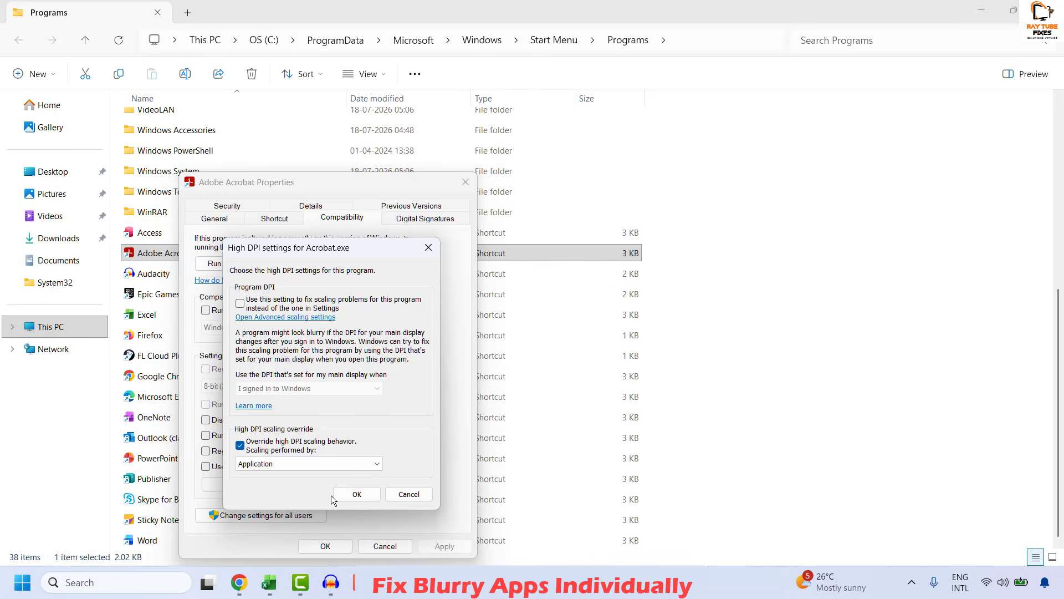
click(279, 464)
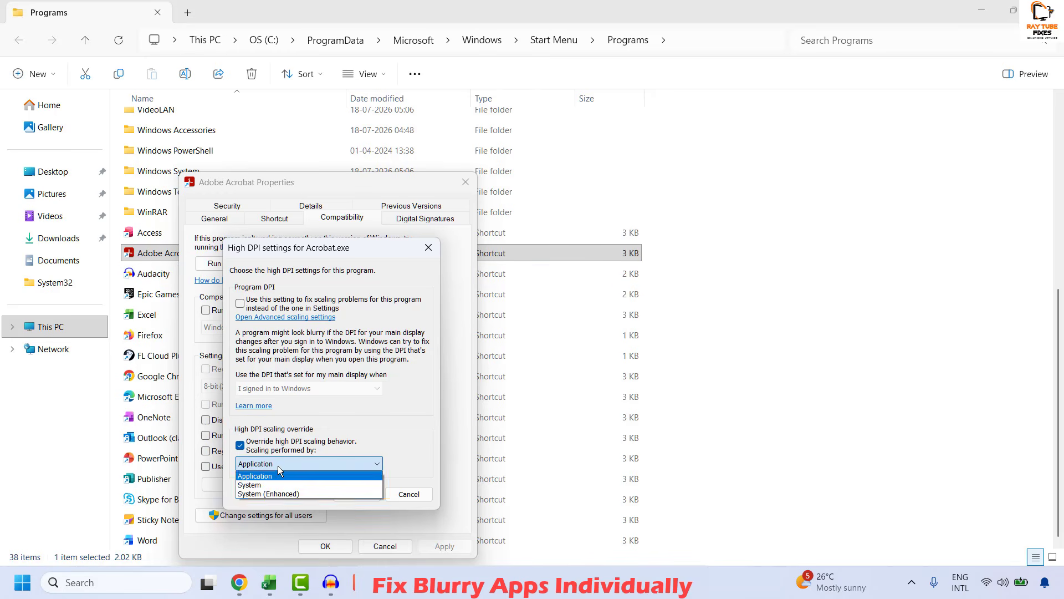
click(270, 475)
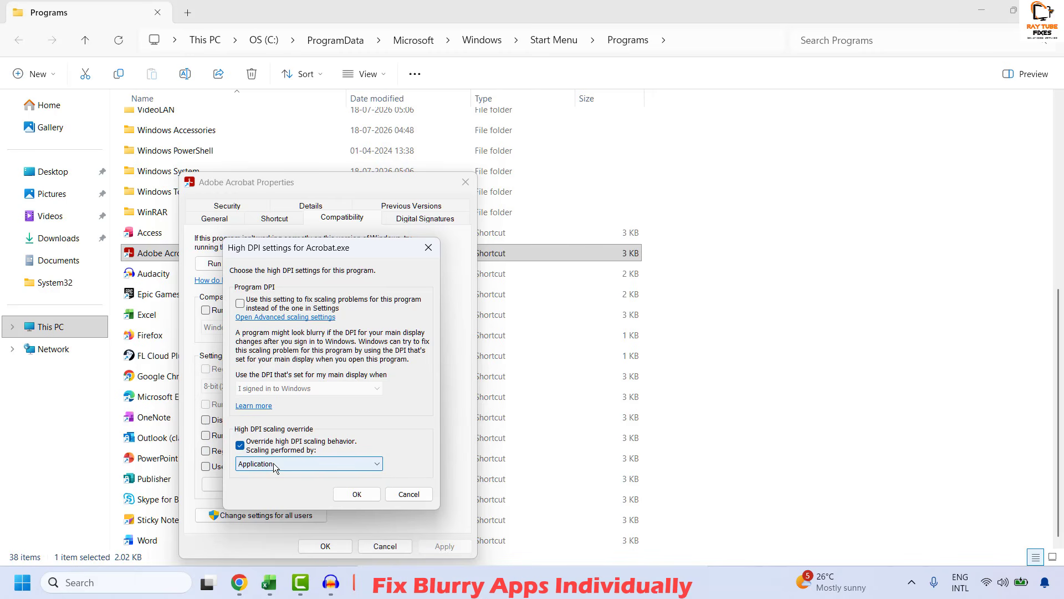
click(274, 464)
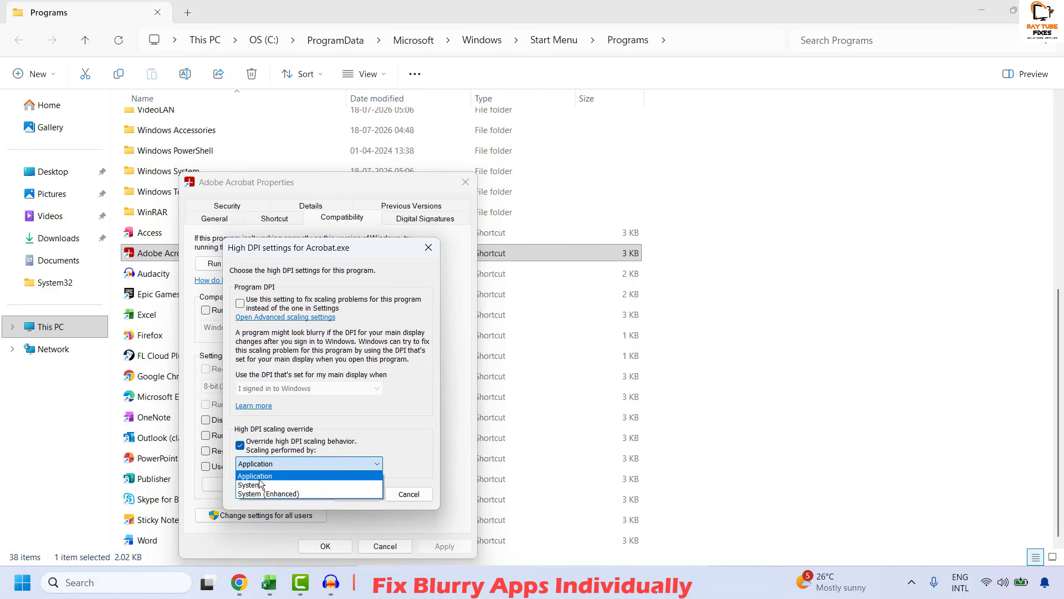
click(270, 480)
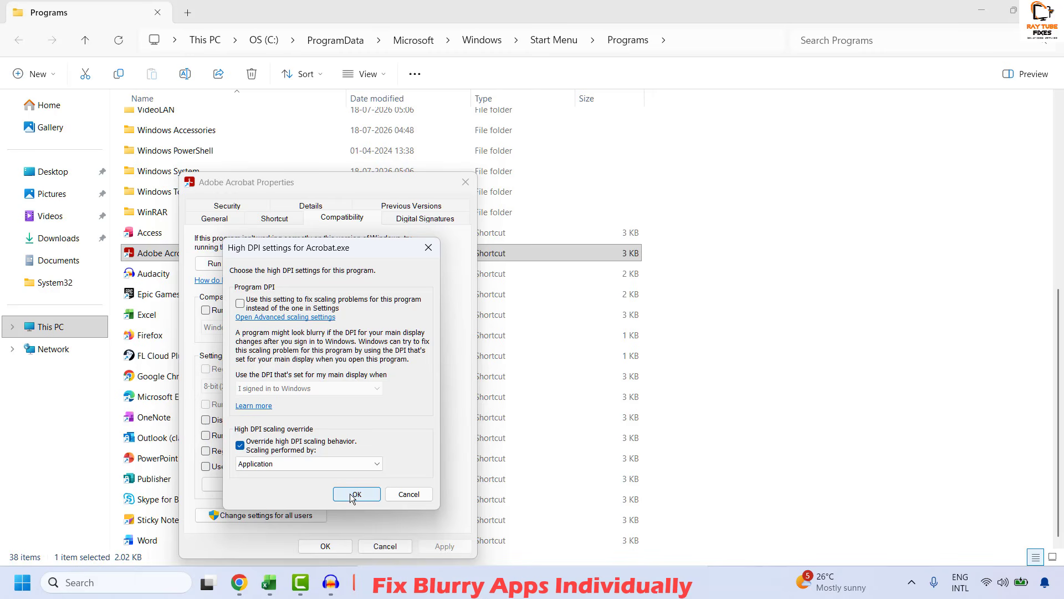
click(354, 494)
click(332, 546)
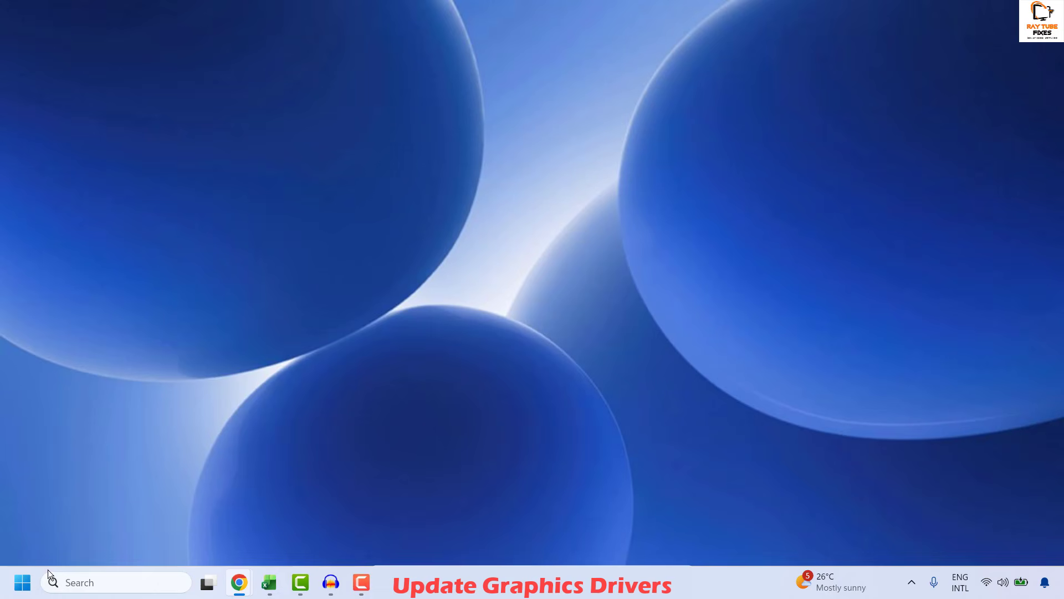
Step: Open Device Manager and expand the display adapters category
right_click(31, 577)
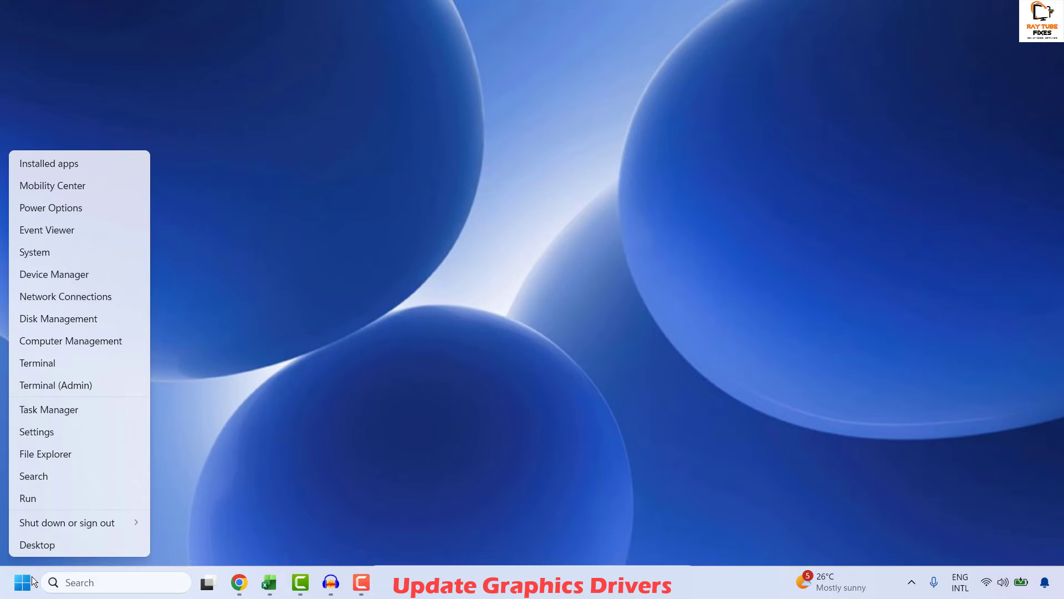
click(66, 276)
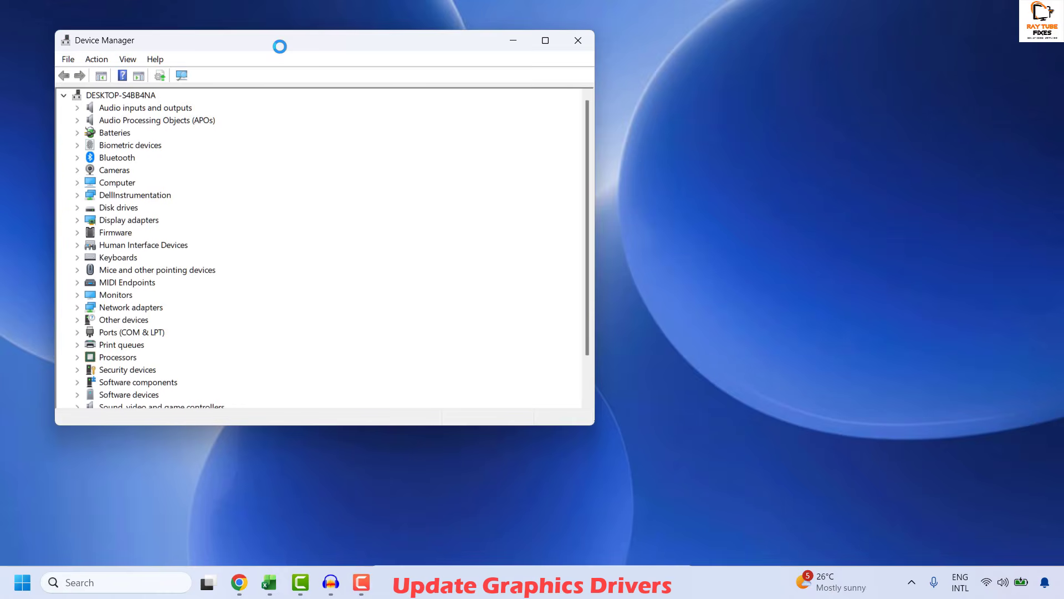
drag(280, 46, 452, 66)
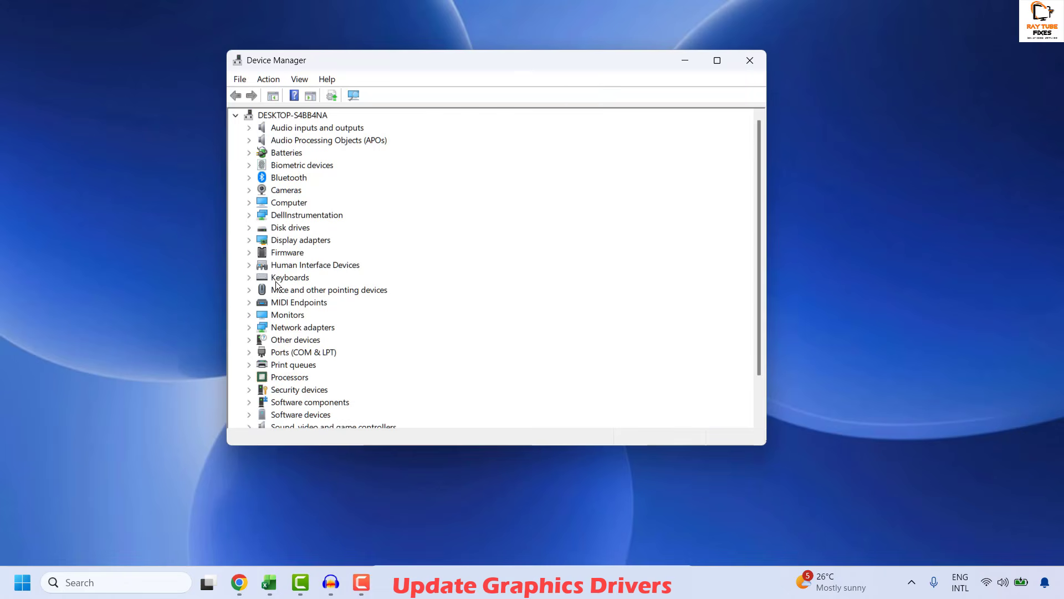
click(248, 239)
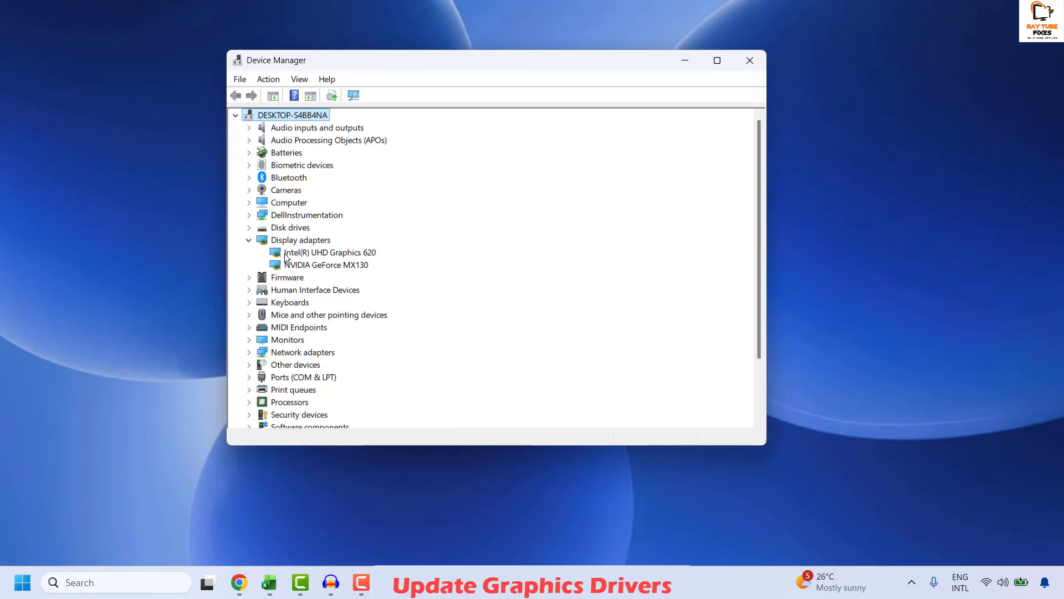
Step: Search automatically for updated drivers for the NVIDIA GeForce MX130, and close the update wizard and Device Manager
right_click(317, 265)
click(368, 276)
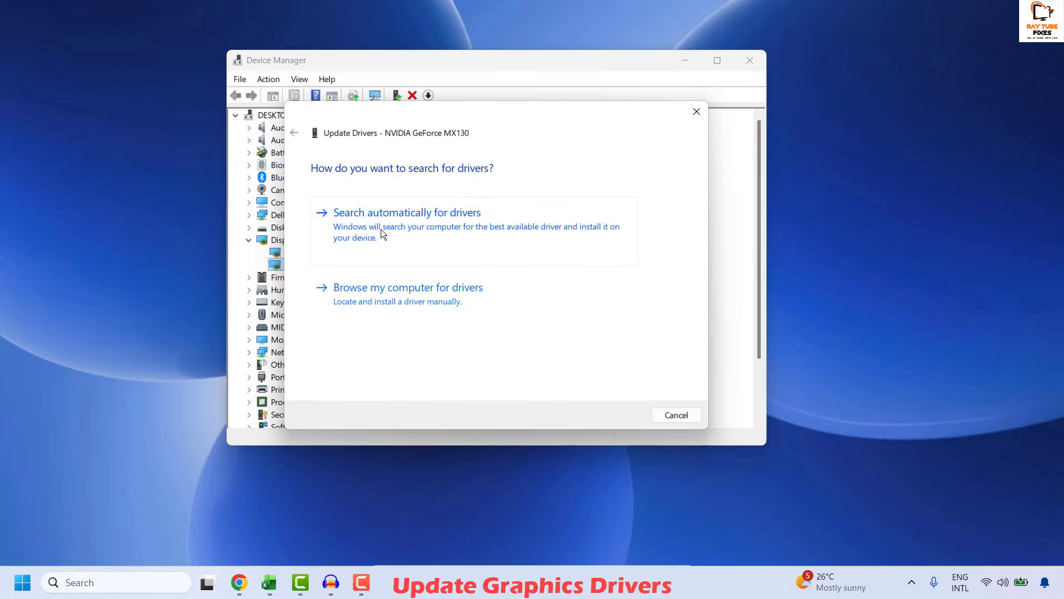
click(381, 233)
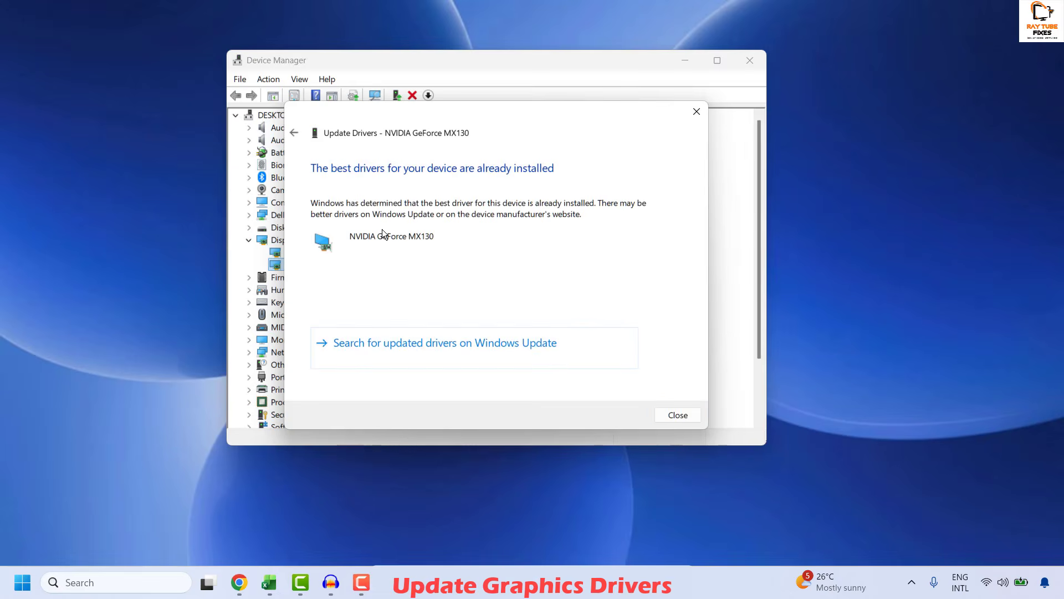
click(678, 415)
click(750, 60)
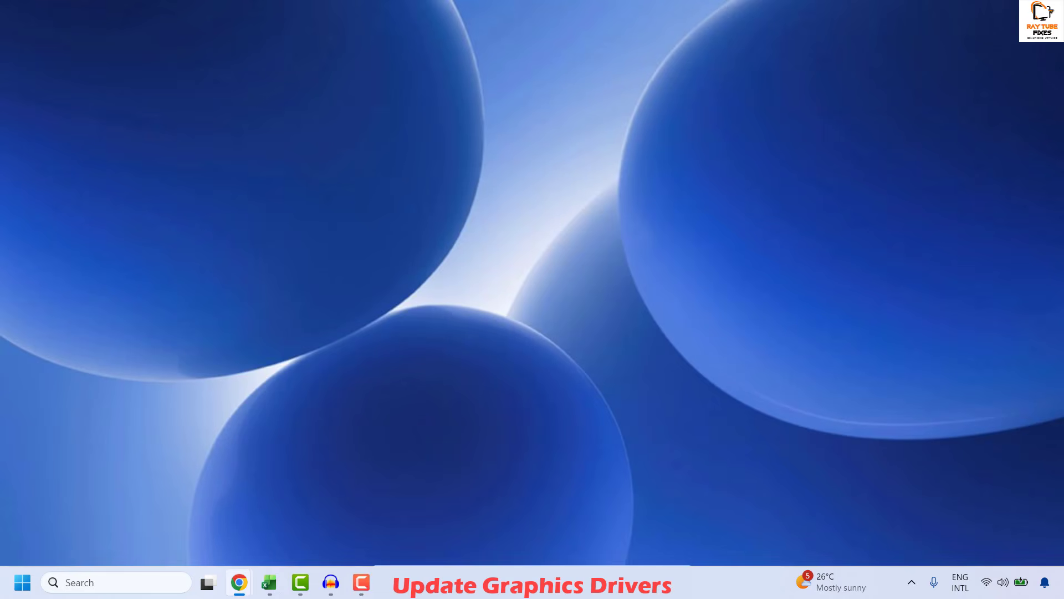